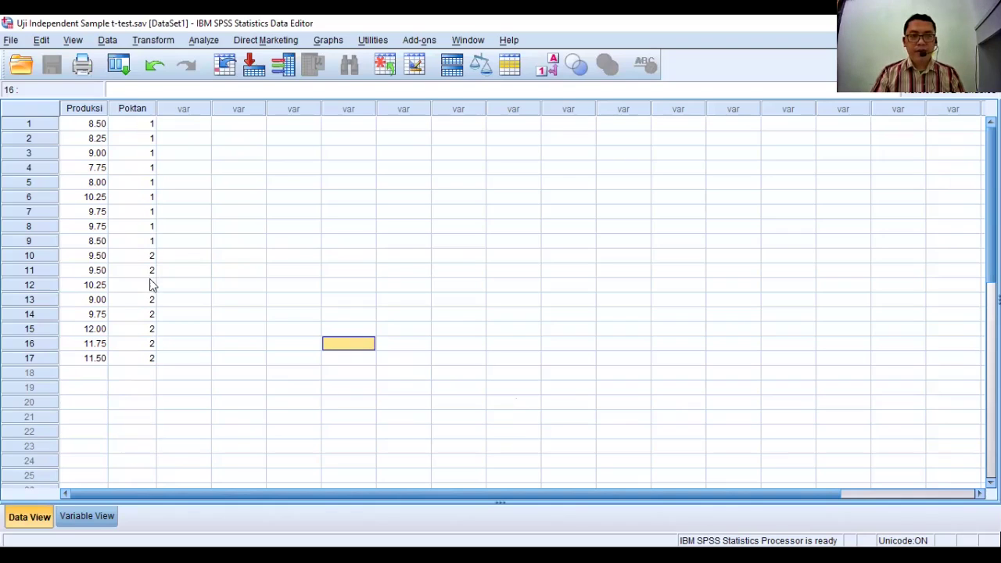
Try to redefine the Poktan value label 1 as "Kelompok Mukti Tani", replacing the existing label, then select label 2 and discard the dialog.
{"action": "left_click", "coordinate": [82, 517]}
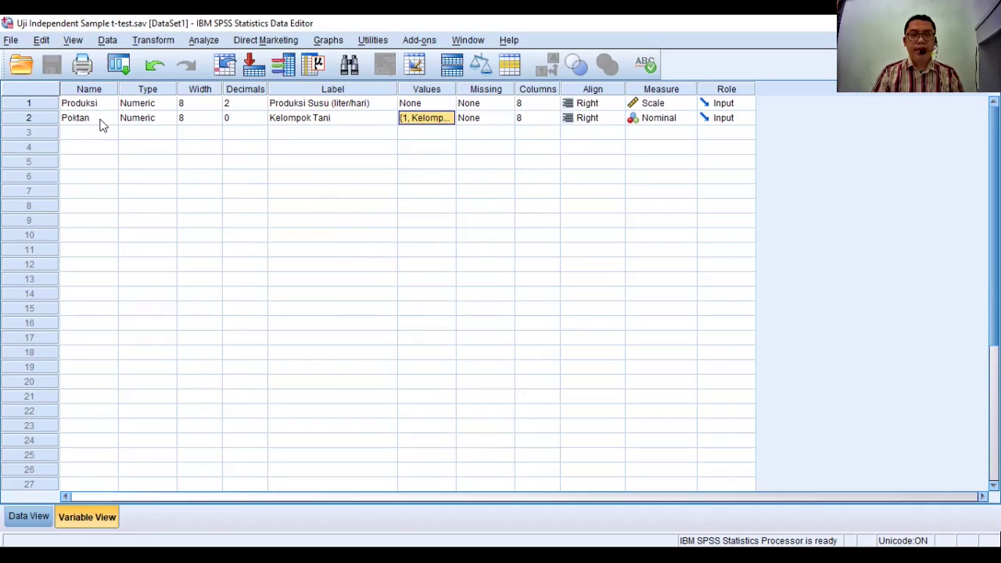
{"action": "left_click", "coordinate": [423, 121]}
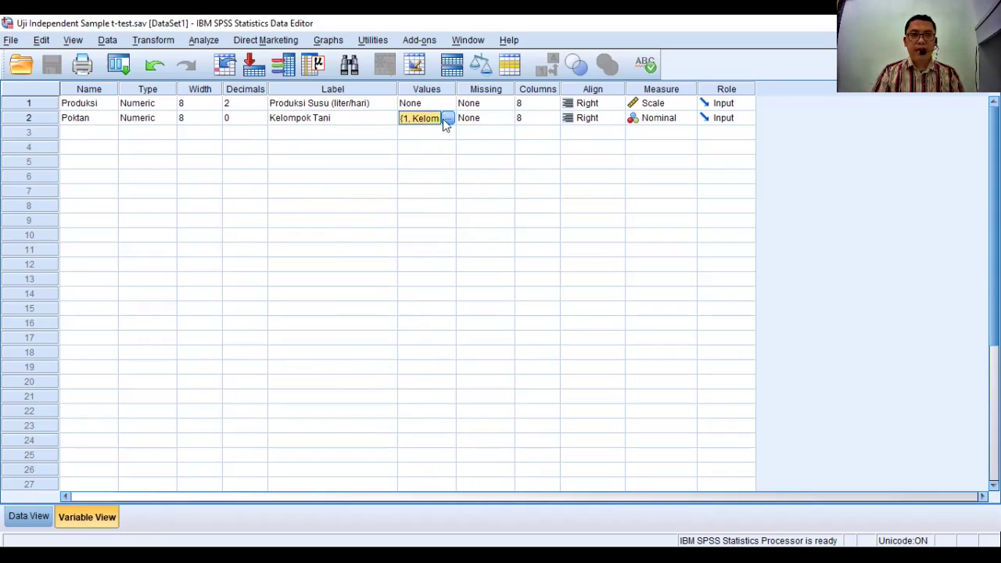
{"action": "left_click", "coordinate": [445, 119]}
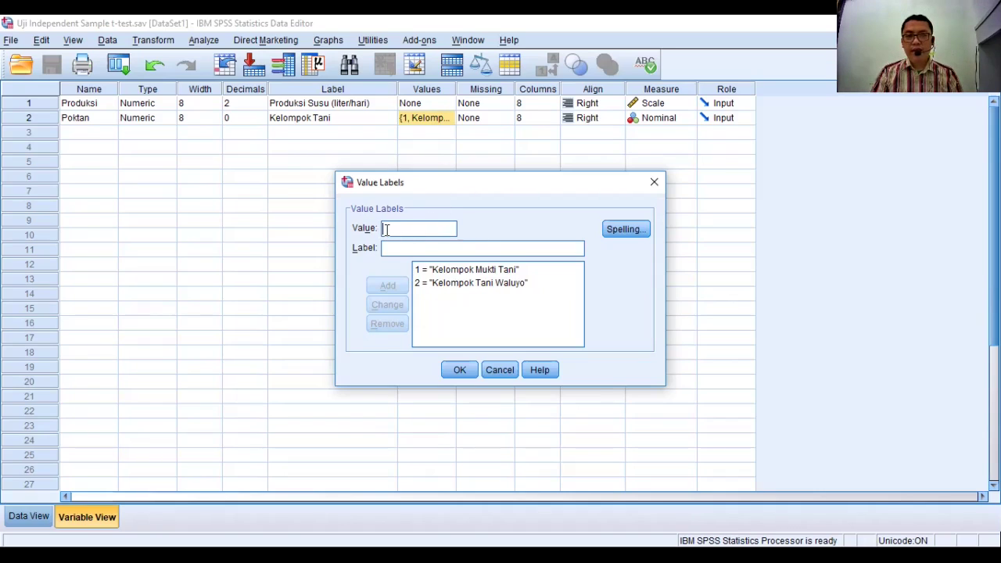
{"action": "type", "text": "1"}
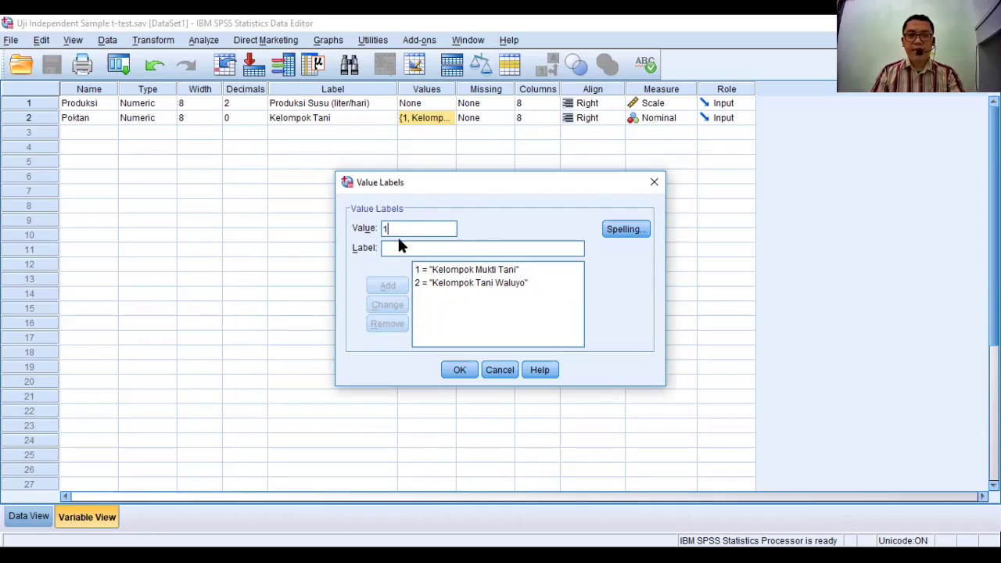
{"action": "left_click", "coordinate": [400, 247]}
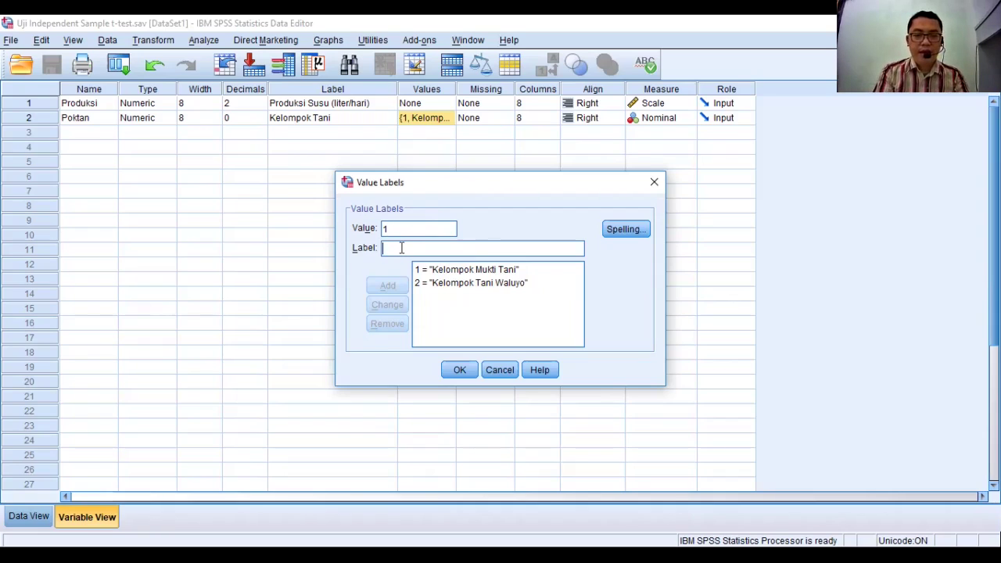
{"action": "type", "text": "Kelomp"}
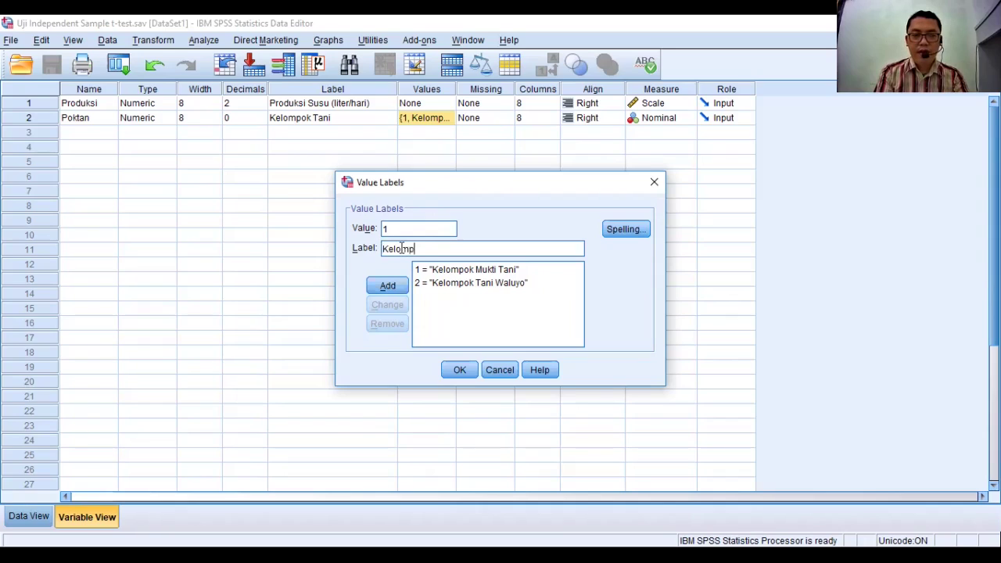
{"action": "type", "text": "ok Mukri"}
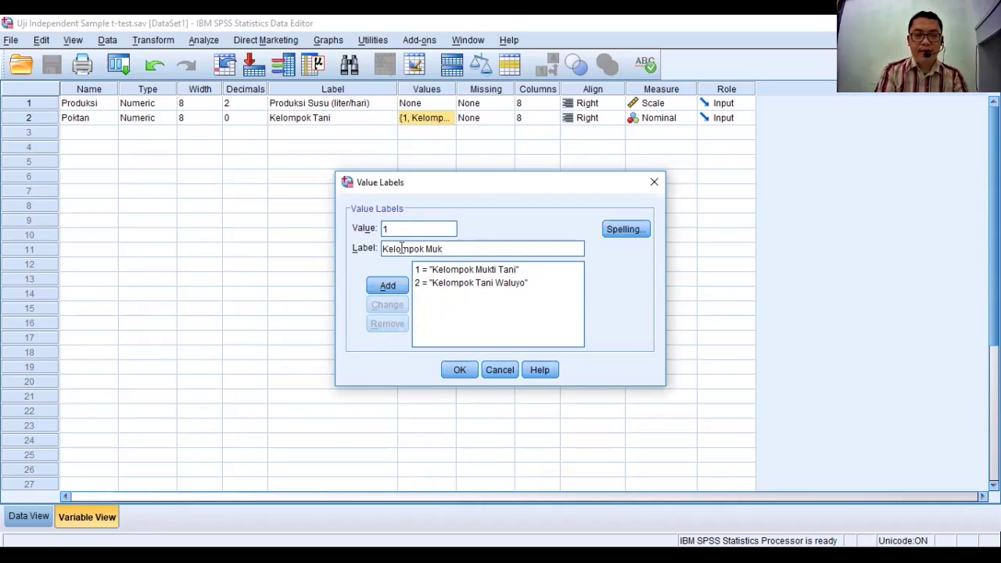
{"action": "key", "text": "BackSpace"}
{"action": "key", "text": "BackSpace"}
{"action": "type", "text": "ti Tani"}
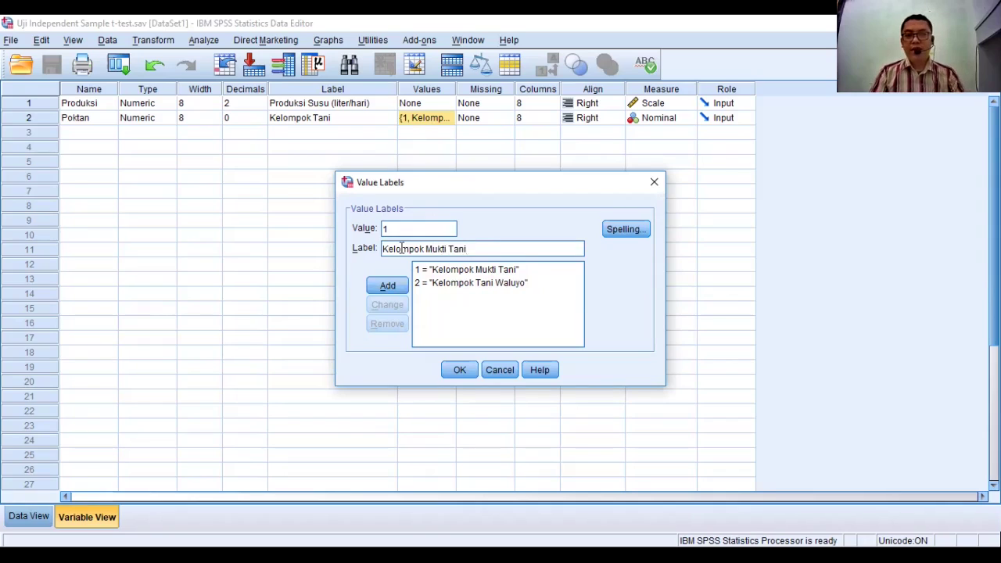
{"action": "left_click", "coordinate": [389, 286]}
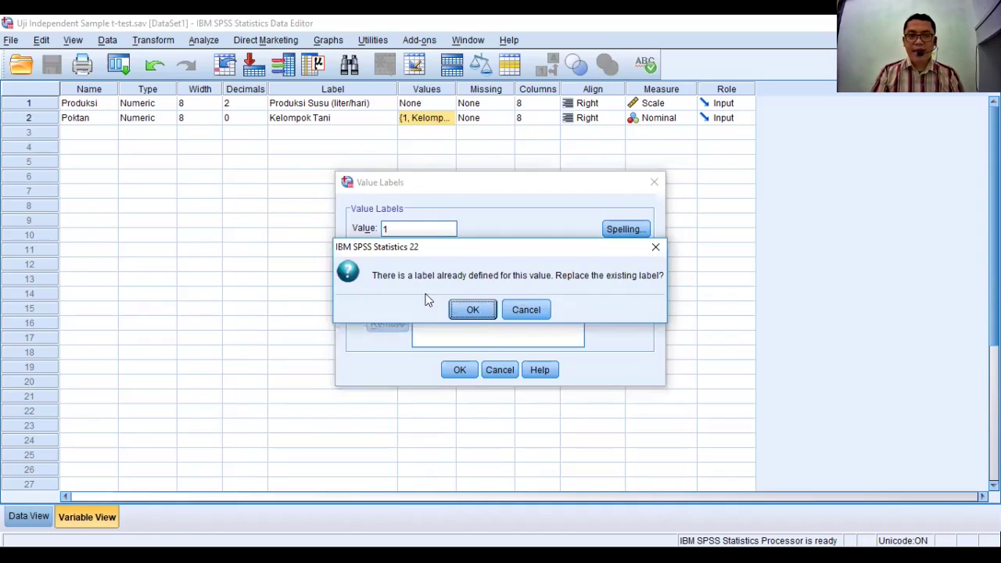
{"action": "left_click", "coordinate": [485, 311]}
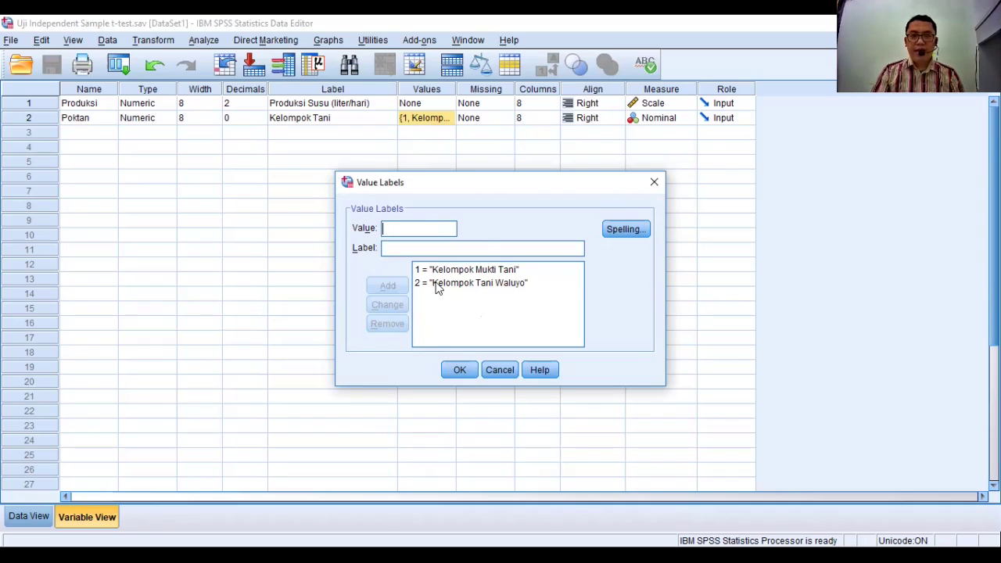
{"action": "left_click", "coordinate": [437, 286]}
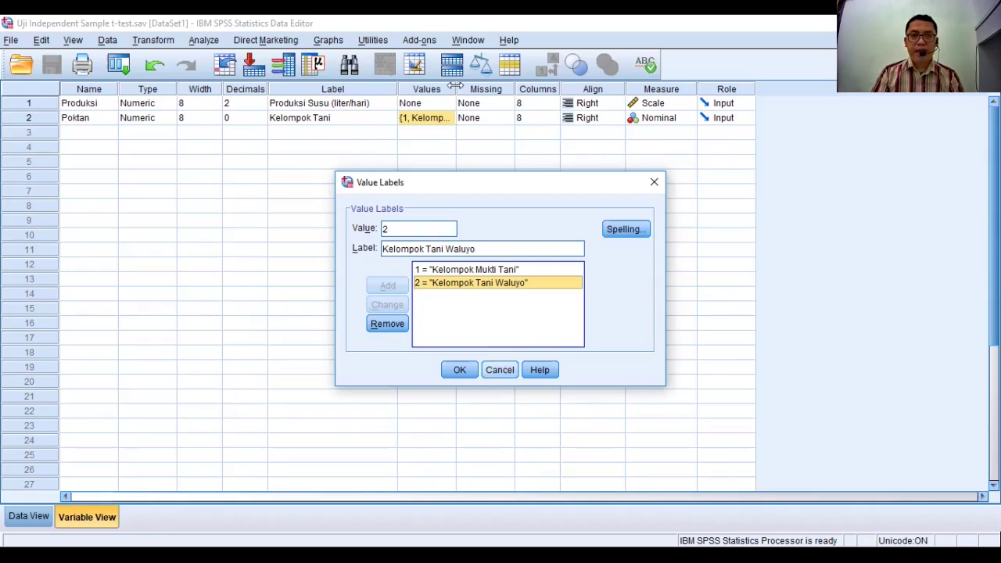
{"action": "left_click", "coordinate": [499, 370]}
Widen the Values column in the variable definitions and return to the data sheet.
{"action": "left_click_drag", "start_coordinate": [457, 90], "coordinate": [482, 90]}
{"action": "left_click_drag", "start_coordinate": [550, 89], "coordinate": [571, 88]}
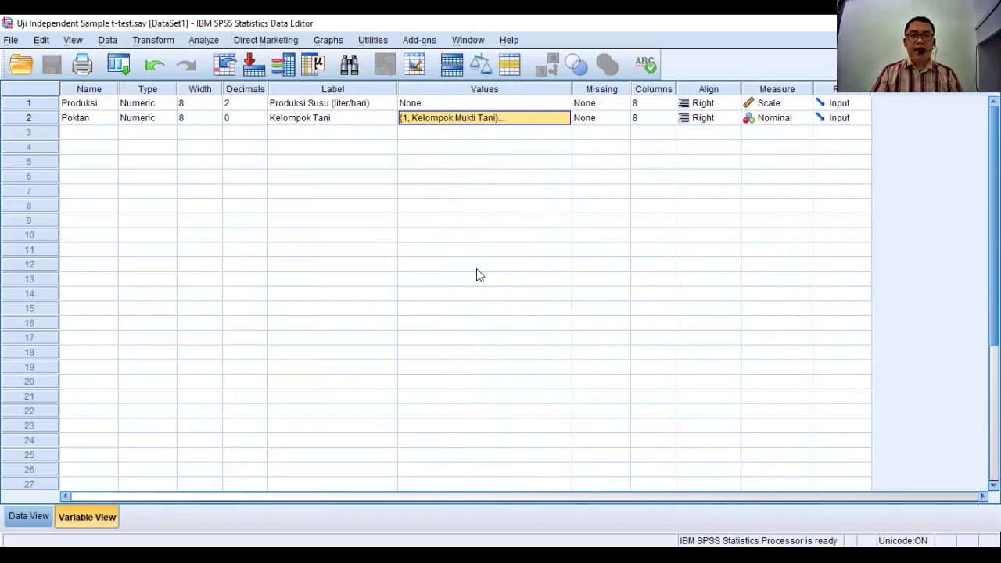
{"action": "left_click", "coordinate": [32, 522]}
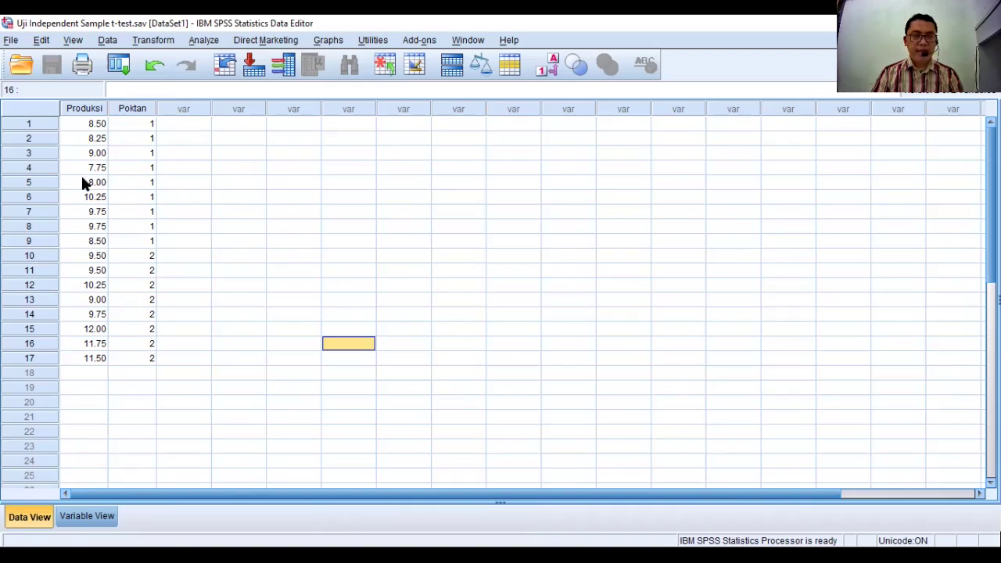
Set up an Independent-Samples T Test with Produksi Susu as the test variable and Kelompok Tani (Poktan) as the grouping variable.
{"action": "left_click", "coordinate": [199, 41]}
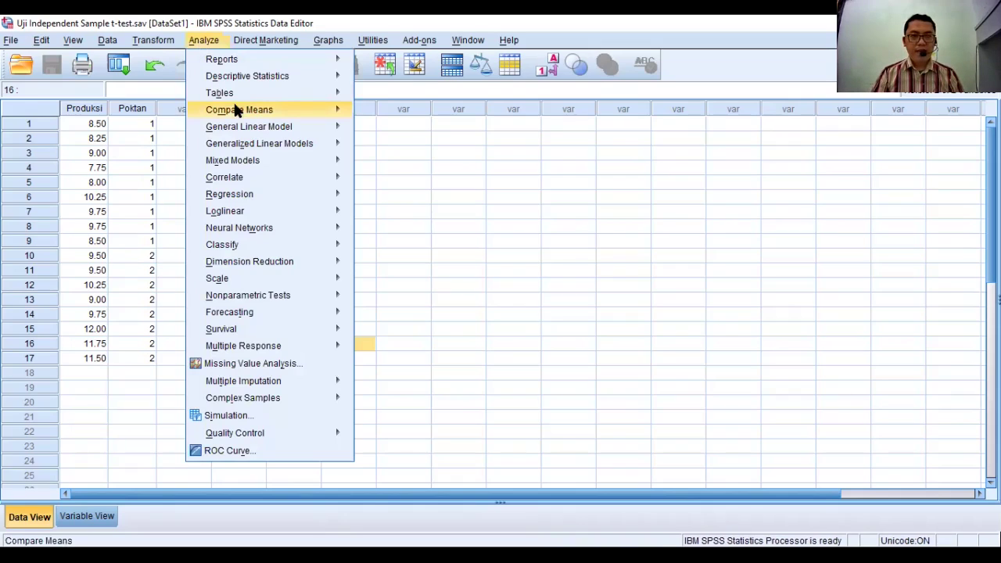
{"action": "mouse_move", "coordinate": [264, 114]}
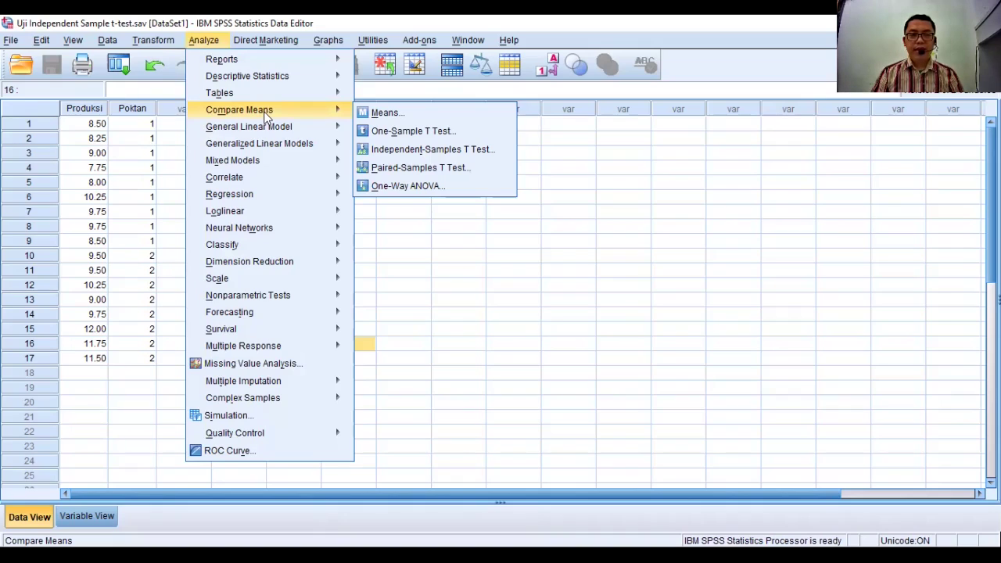
{"action": "left_click", "coordinate": [425, 151]}
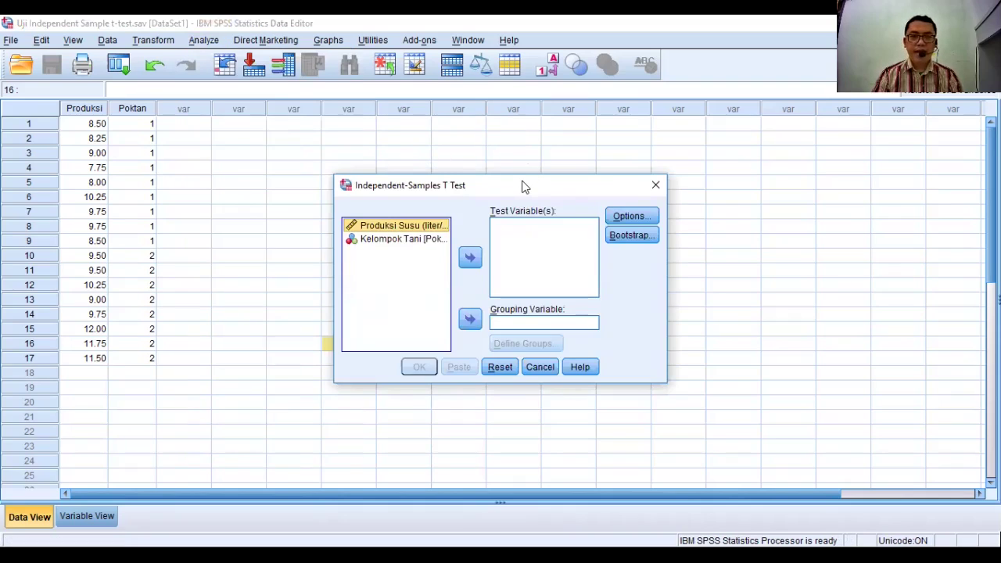
{"action": "left_click_drag", "start_coordinate": [523, 186], "coordinate": [467, 141]}
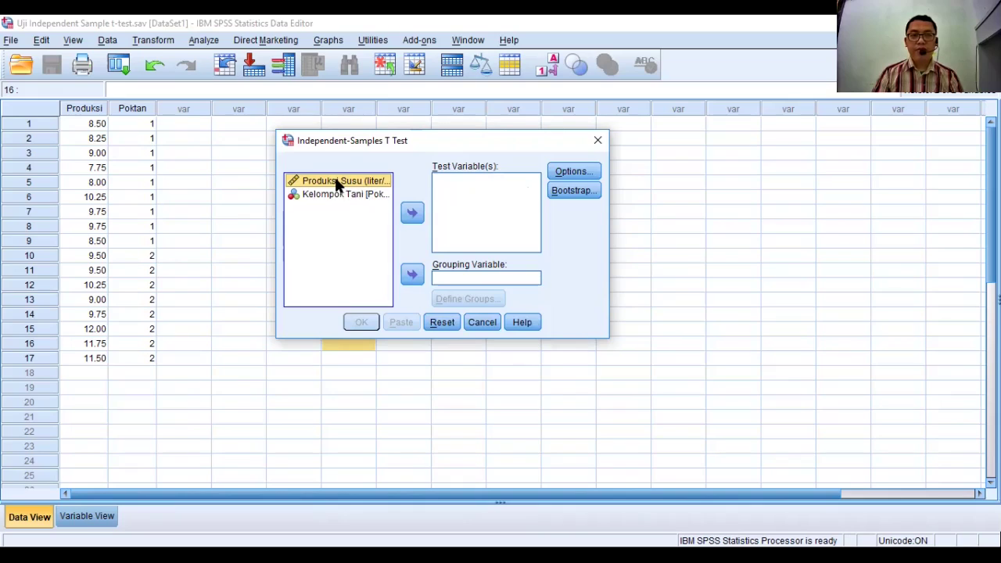
{"action": "left_click", "coordinate": [413, 215]}
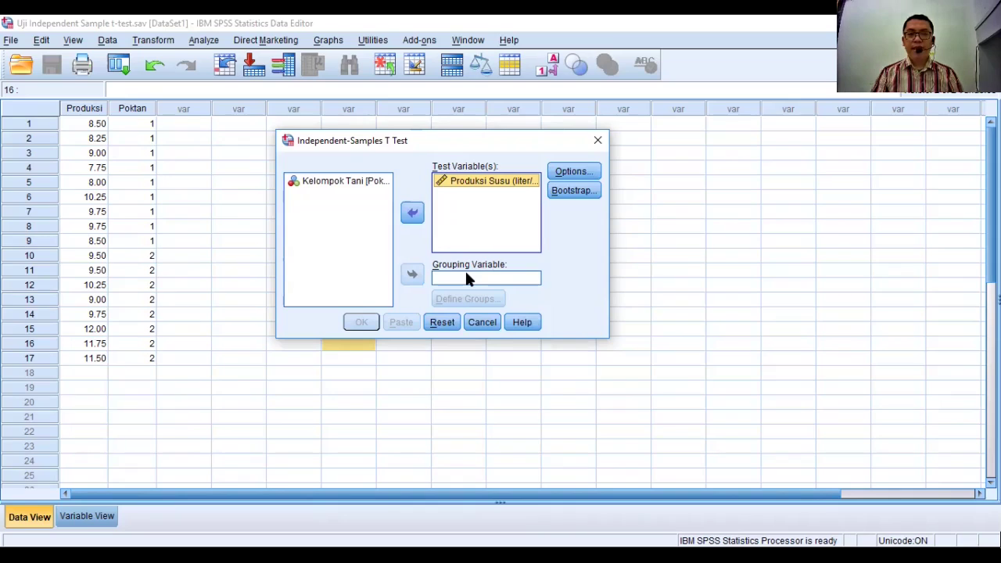
{"action": "left_click", "coordinate": [337, 186]}
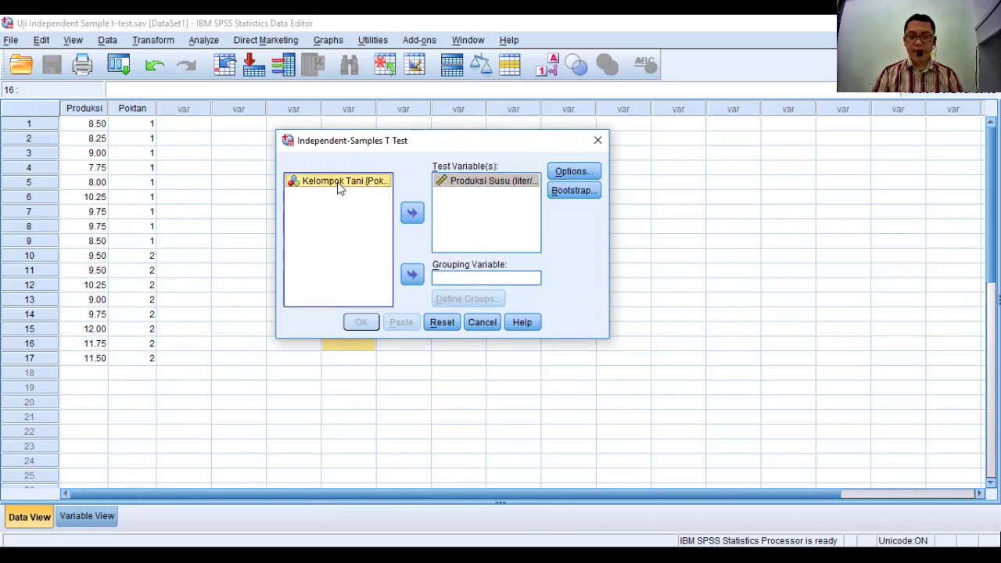
{"action": "left_click", "coordinate": [413, 282]}
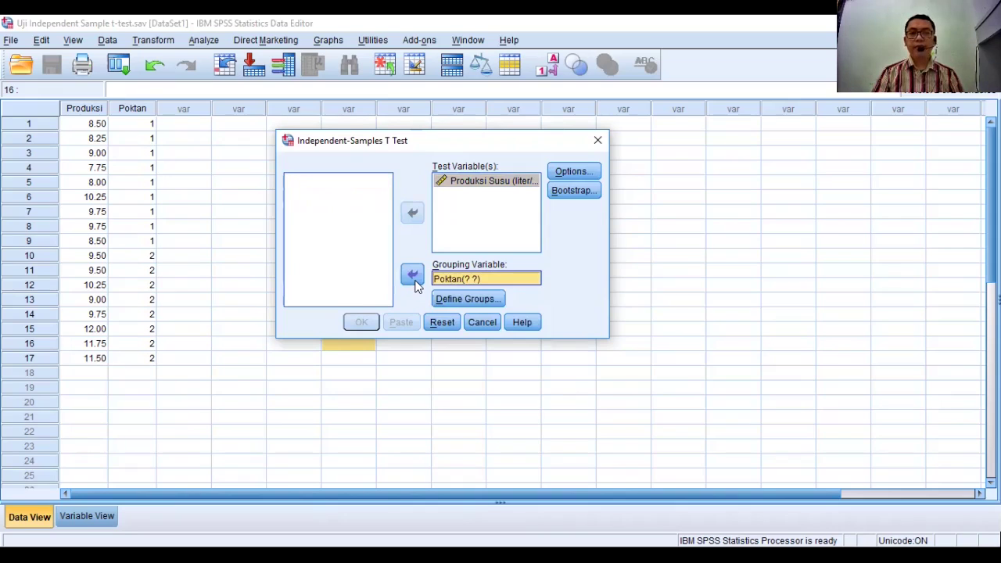
Define the groups of Poktan by specified values, with 1 for Group 1 and 2 for Group 2.
{"action": "left_click", "coordinate": [469, 299]}
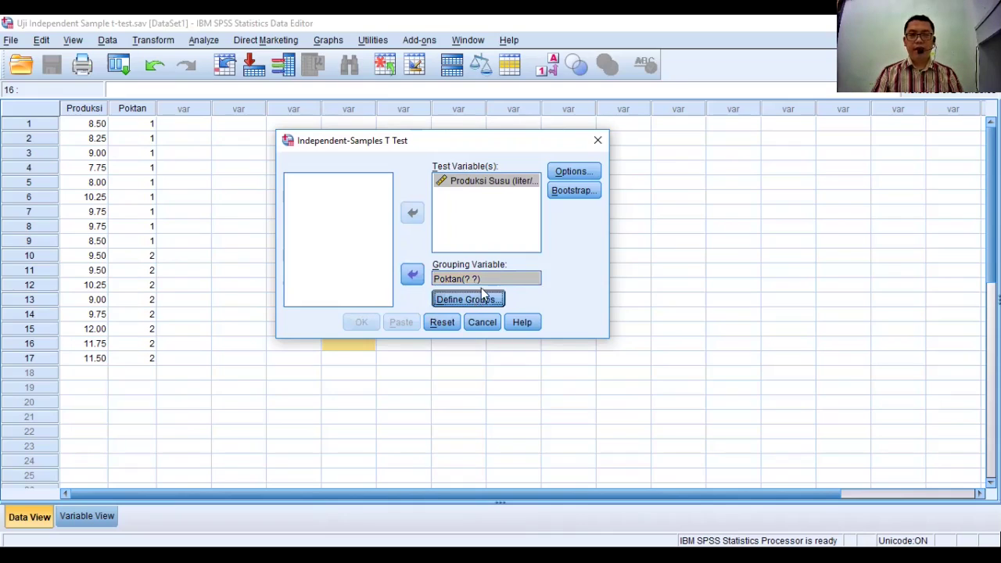
{"action": "left_click", "coordinate": [505, 266]}
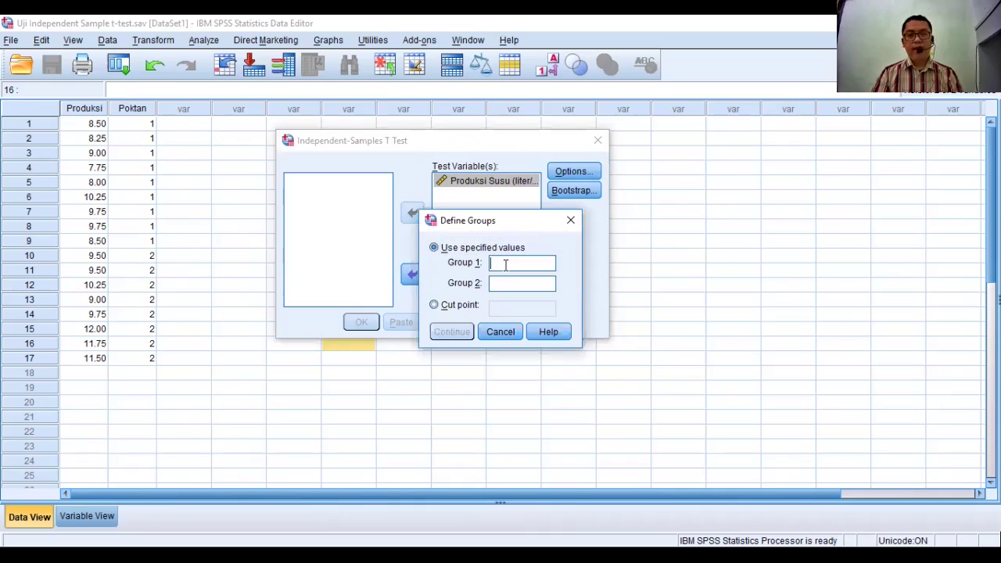
{"action": "type", "text": "1"}
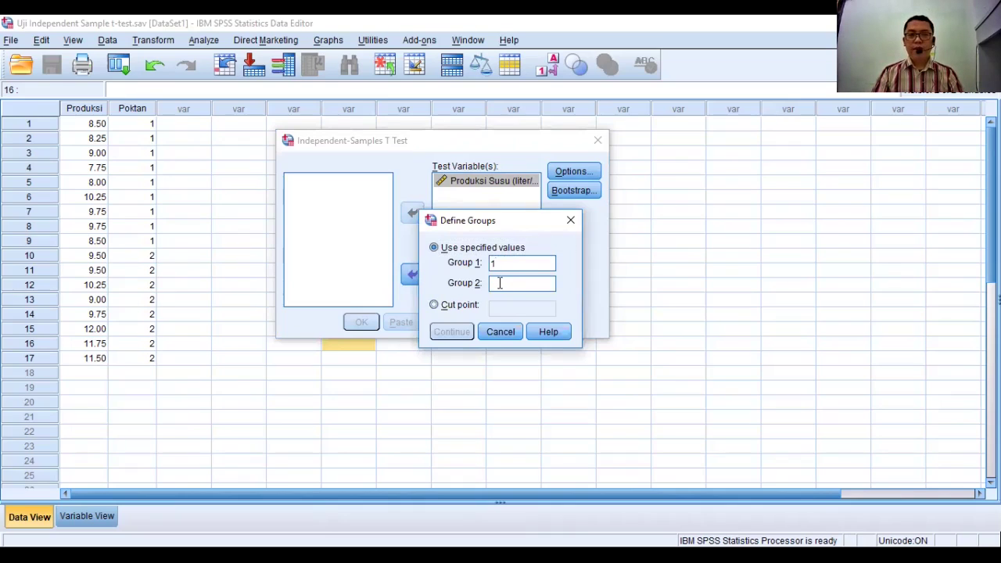
{"action": "left_click", "coordinate": [499, 283]}
{"action": "type", "text": "2"}
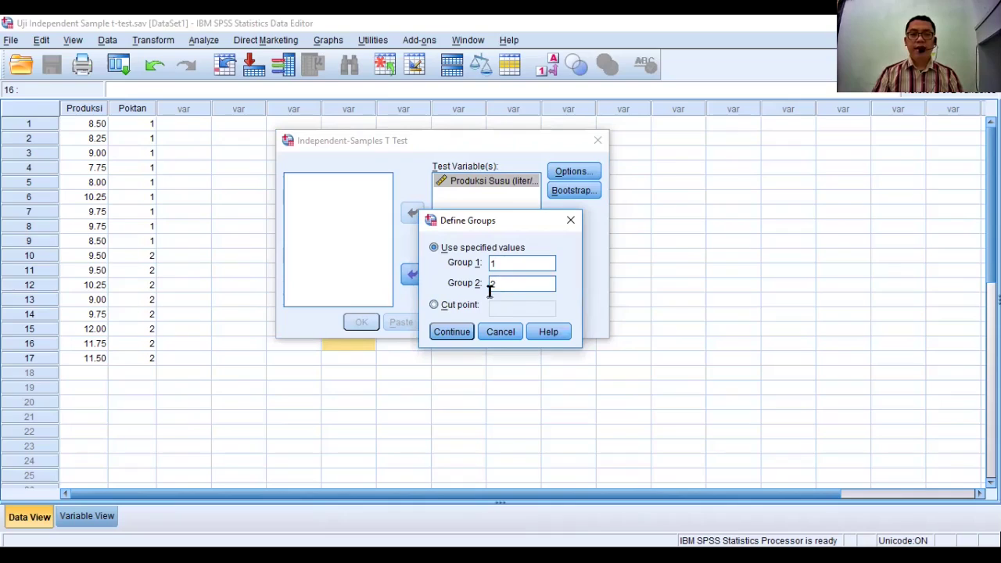
{"action": "left_click", "coordinate": [450, 333]}
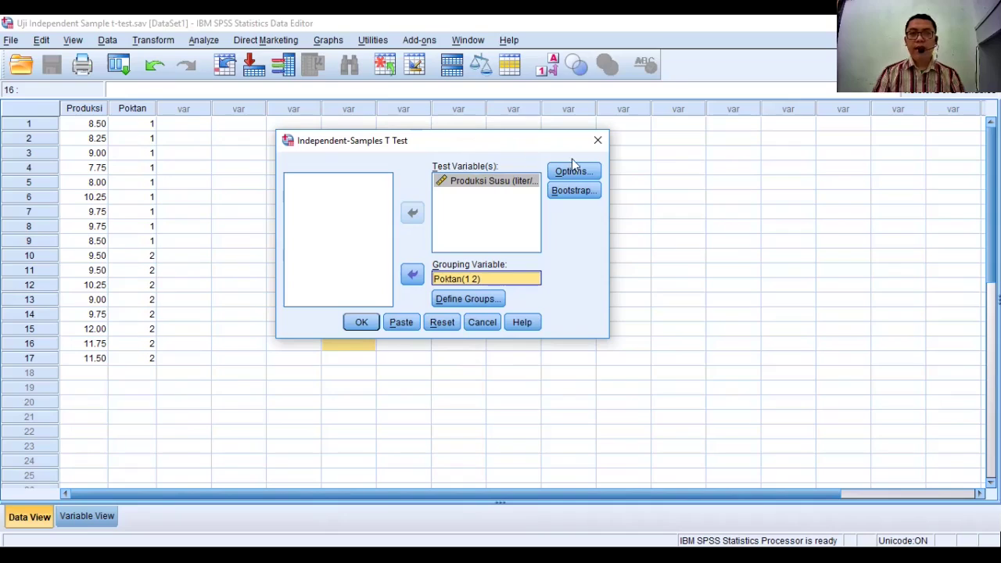
Run the t-test with a 95% confidence interval and cases excluded analysis by analysis, and view the full Independent Samples Test table.
{"action": "left_click", "coordinate": [591, 174]}
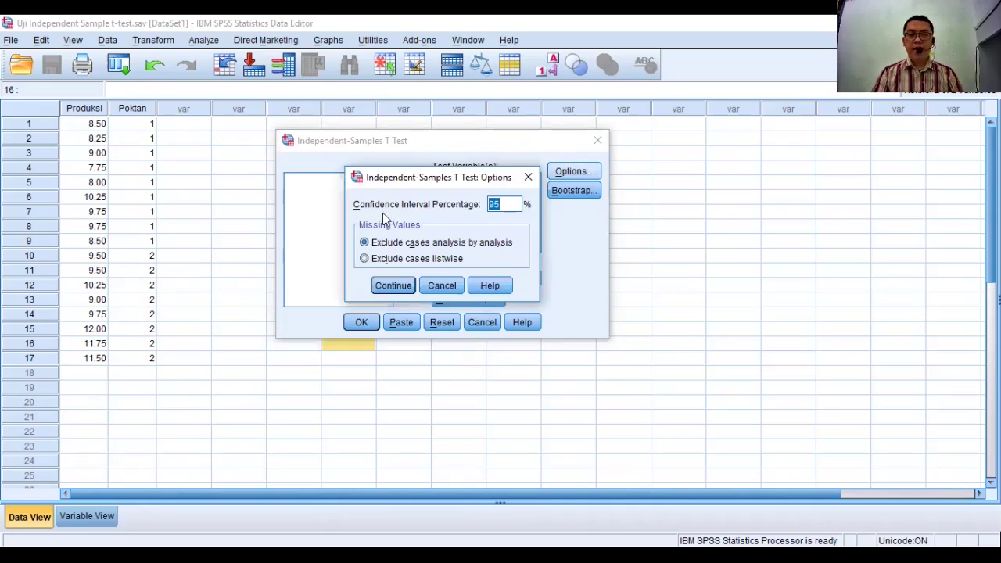
{"action": "left_click", "coordinate": [511, 207]}
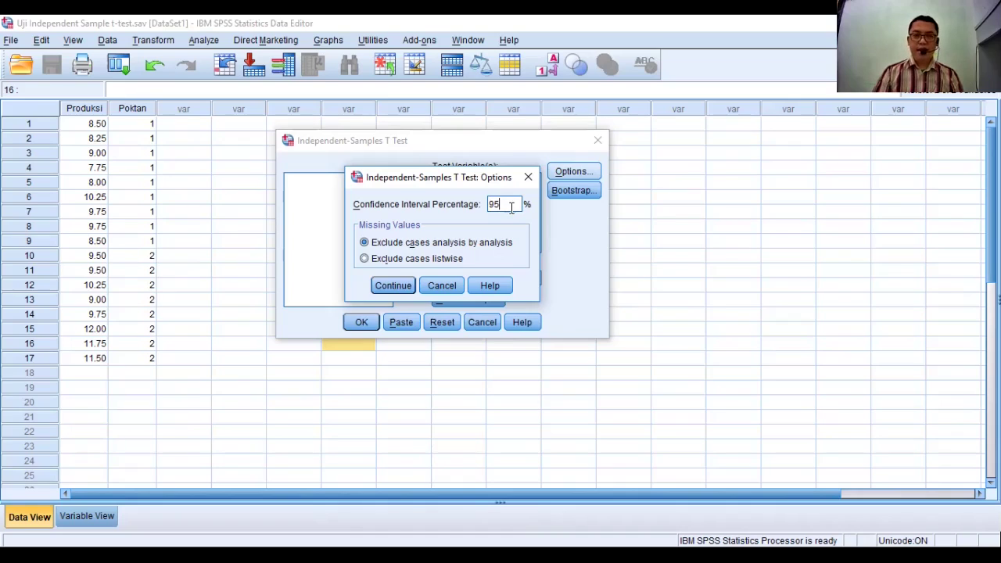
{"action": "left_click", "coordinate": [393, 286]}
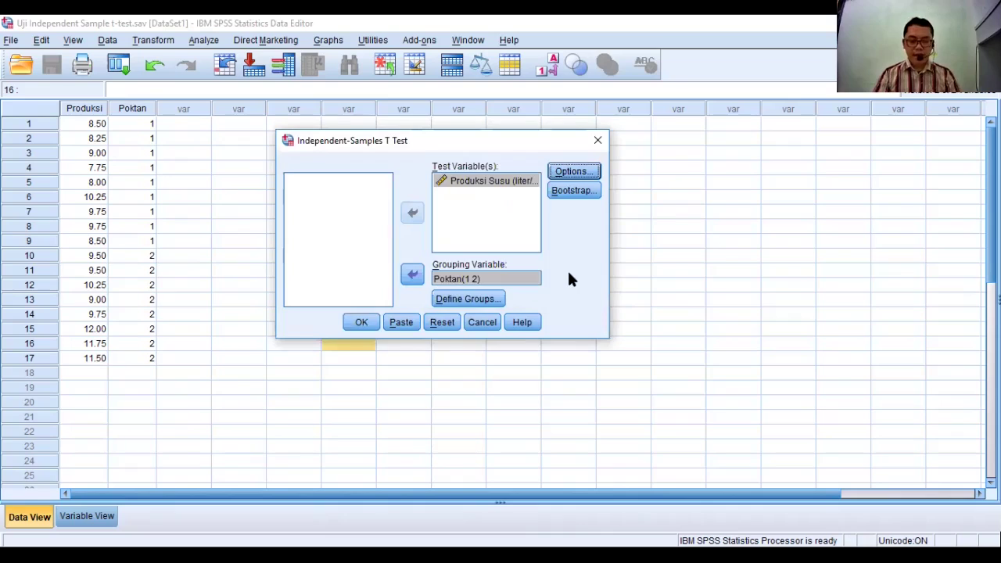
{"action": "left_click", "coordinate": [369, 324]}
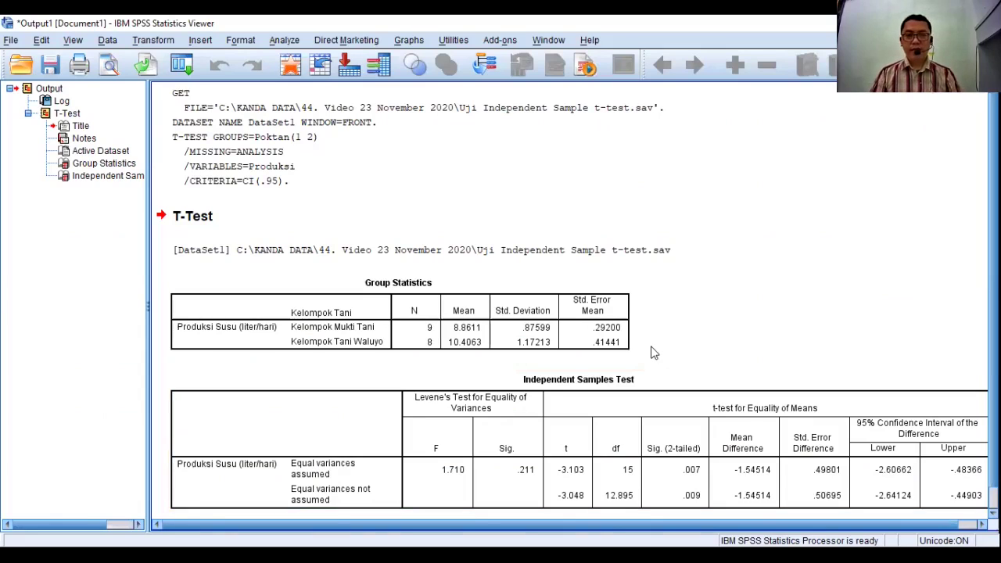
{"action": "scroll", "coordinate": [632, 309], "scroll_direction": "down", "scroll_amount": 1}
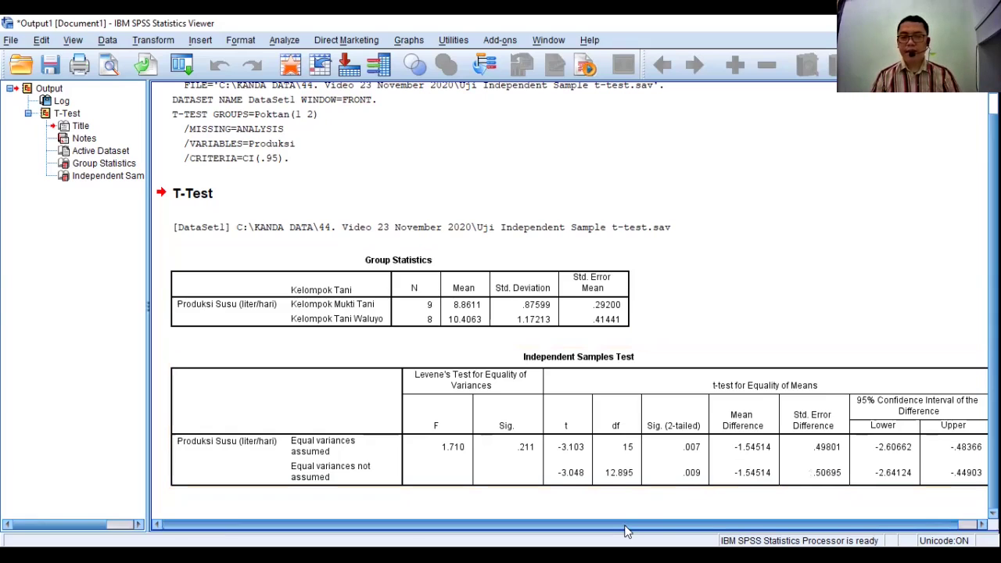
{"action": "left_click_drag", "start_coordinate": [663, 526], "coordinate": [671, 526]}
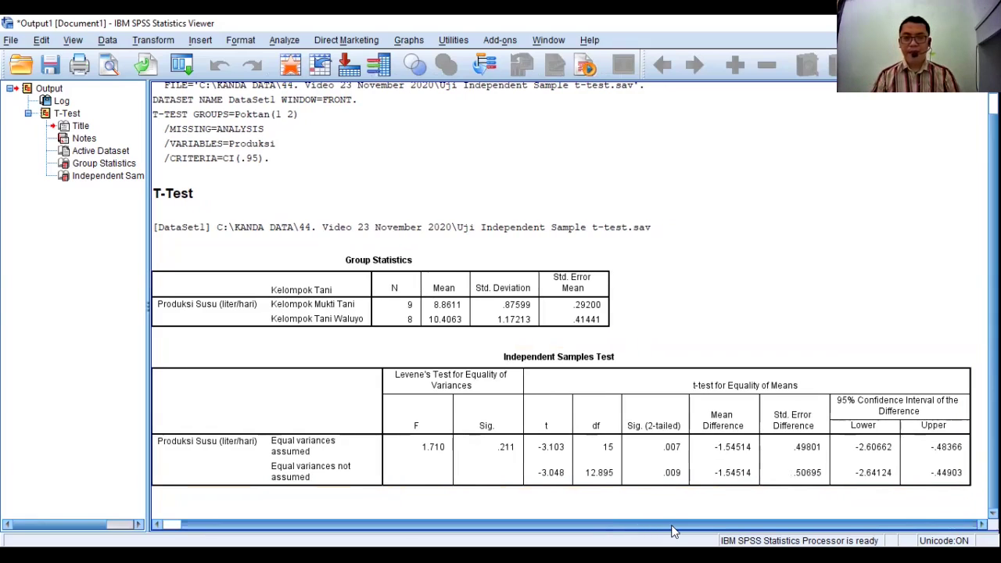